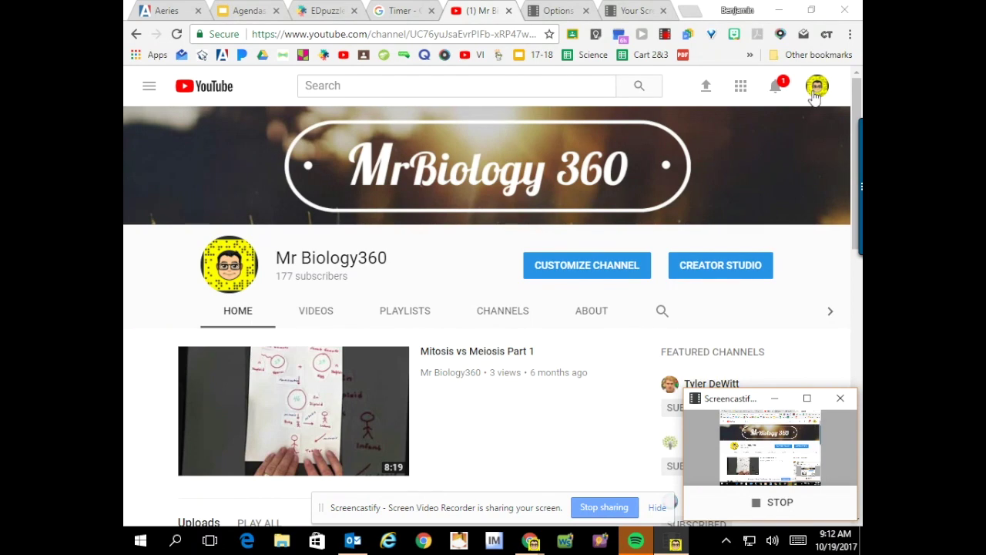
# Step: Open Chrome's settings and scroll down to the Advanced option
pyautogui.click(849, 34)
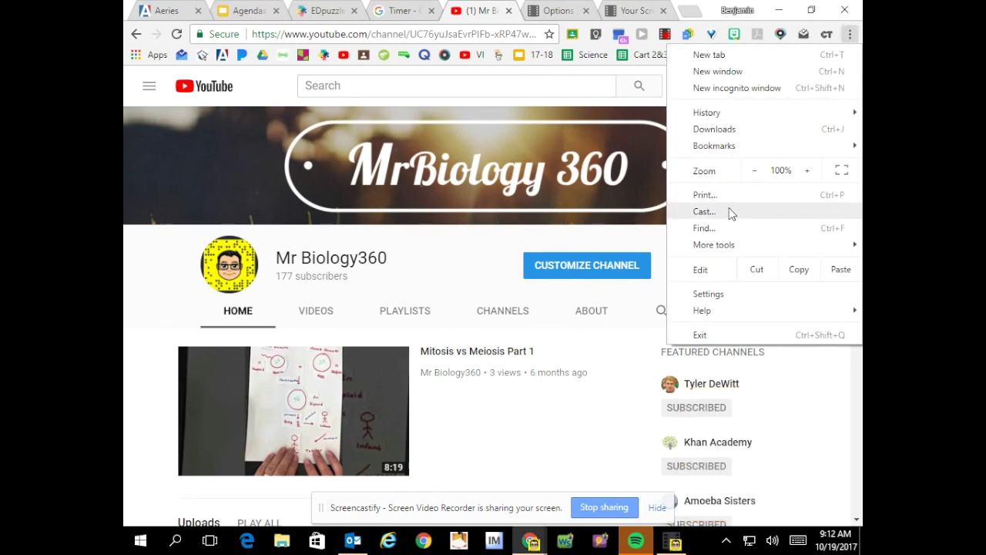
pyautogui.click(703, 295)
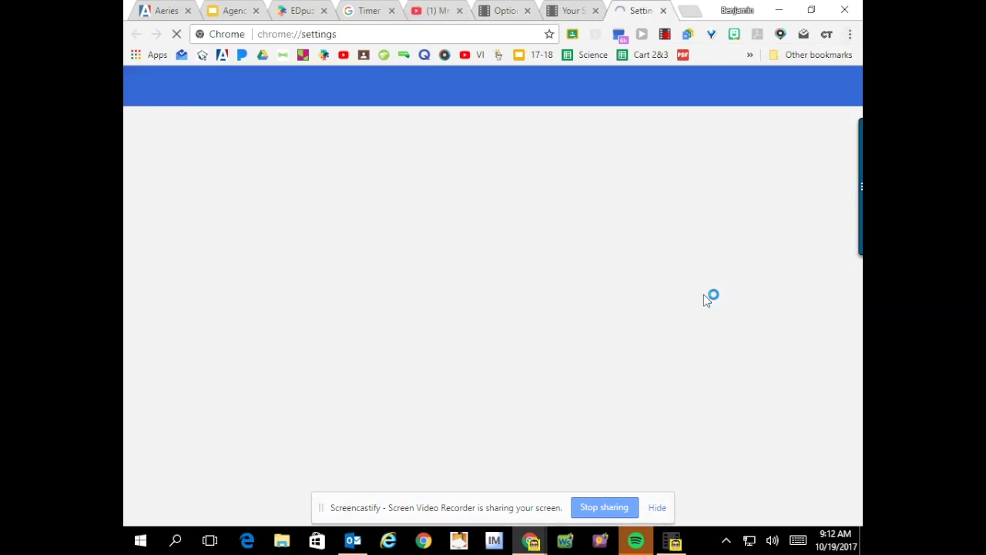
pyautogui.scroll(-2, 366, 261)
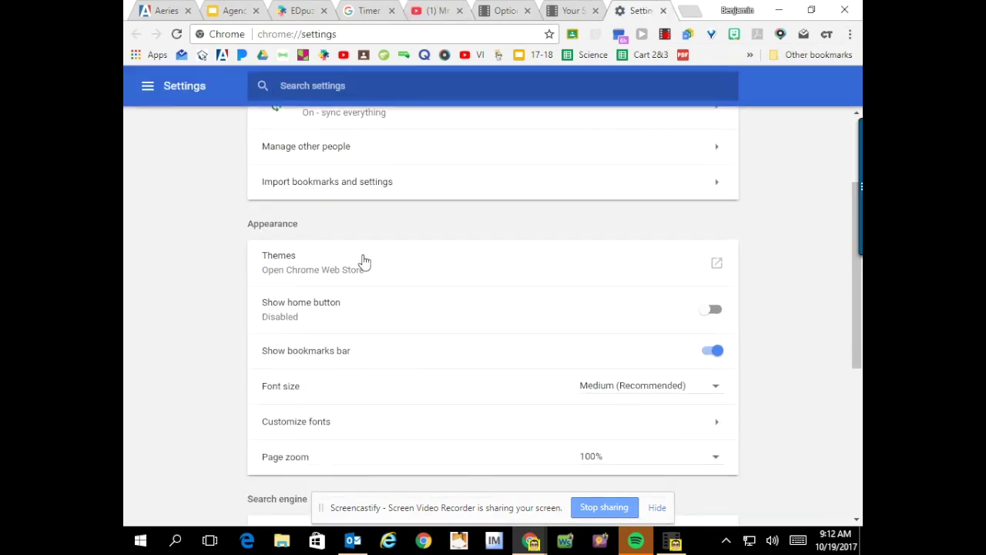
pyautogui.scroll(-3, 365, 260)
pyautogui.scroll(-2, 367, 260)
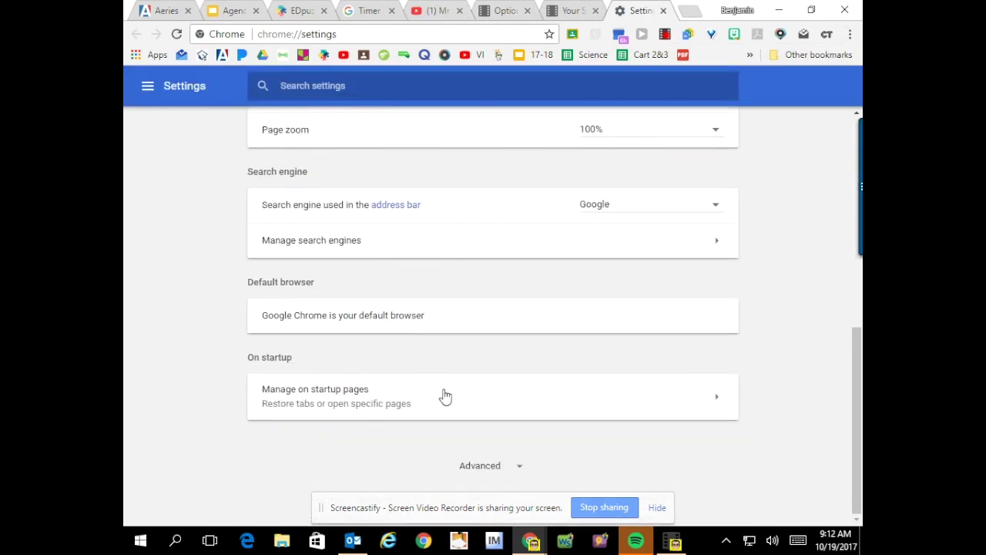
# Step: Expand the advanced settings and scroll down to the Printing section
pyautogui.click(493, 467)
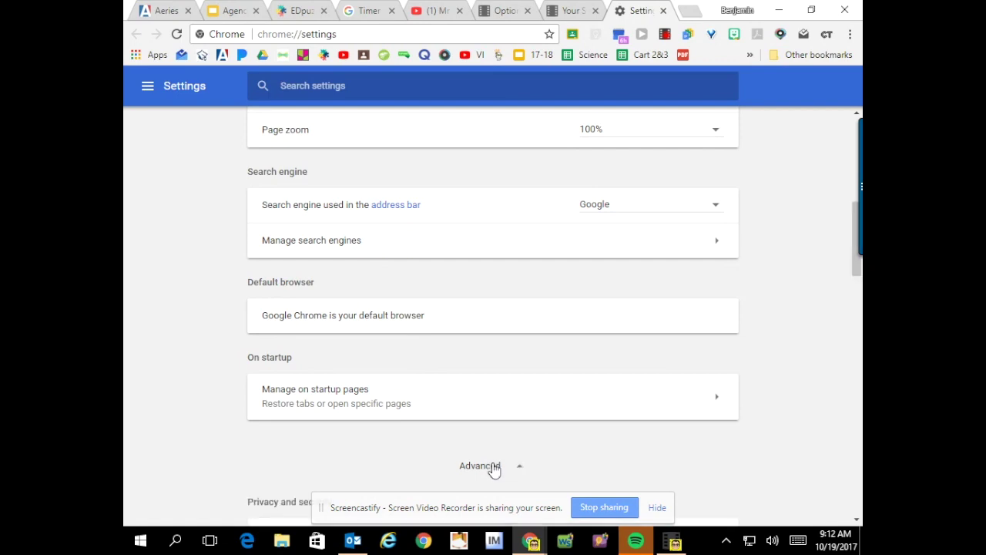
pyautogui.scroll(-2, 471, 427)
pyautogui.scroll(-2, 456, 379)
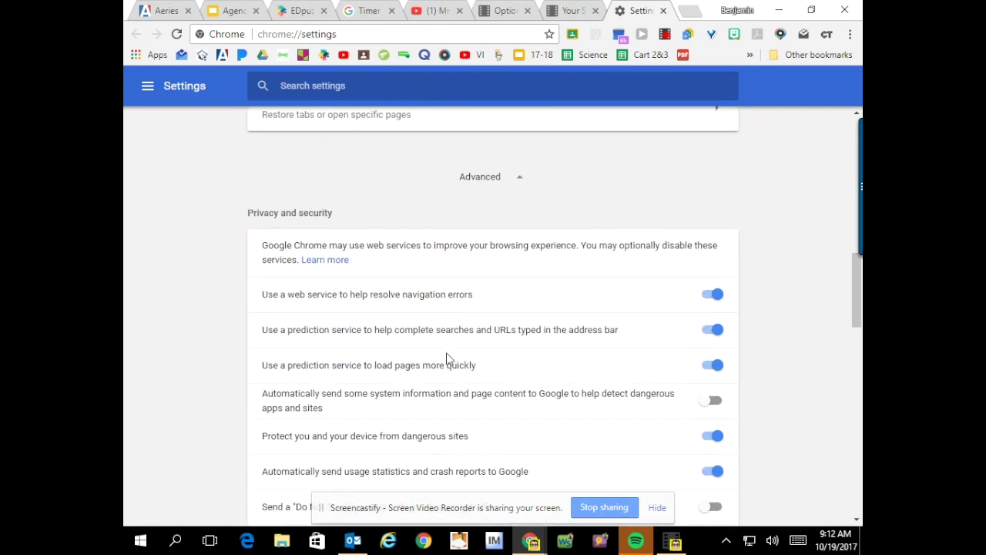
pyautogui.scroll(-2, 447, 359)
pyautogui.scroll(-3, 446, 348)
pyautogui.scroll(-2, 446, 343)
pyautogui.scroll(-1, 446, 342)
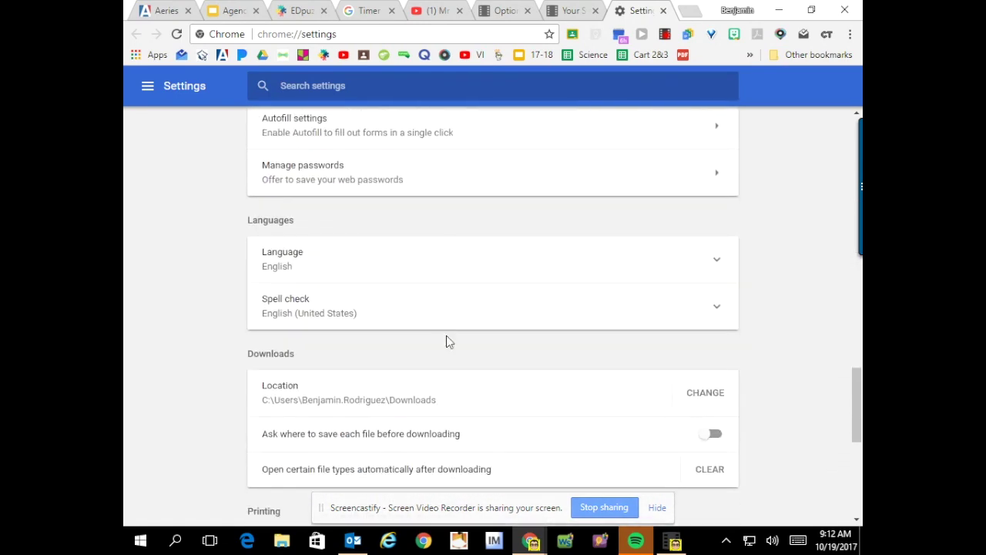
pyautogui.scroll(-1, 446, 342)
pyautogui.scroll(-2, 446, 341)
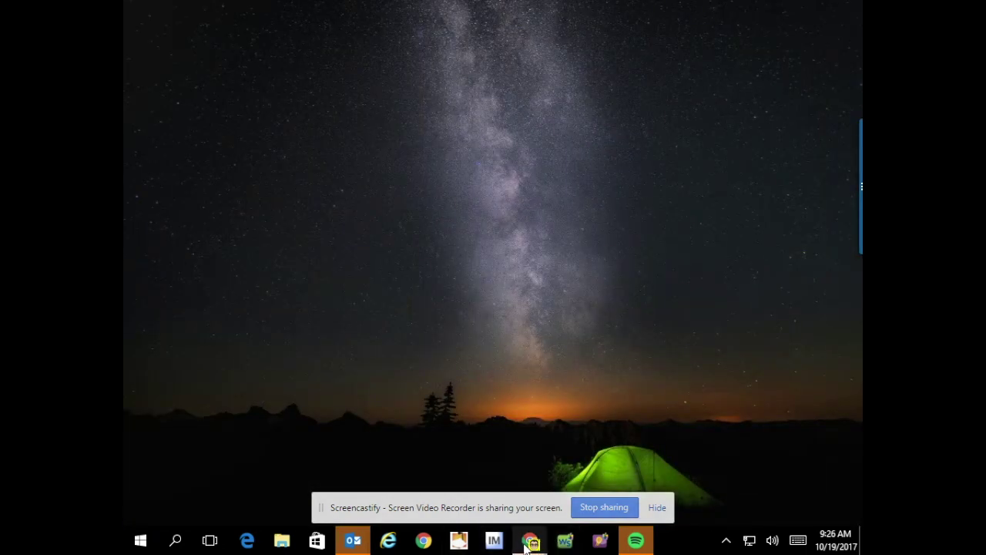
# Step: Return to the Chrome devices page and start adding classic printers to Cloud Print
pyautogui.moveTo(530, 540)
pyautogui.click(392, 472)
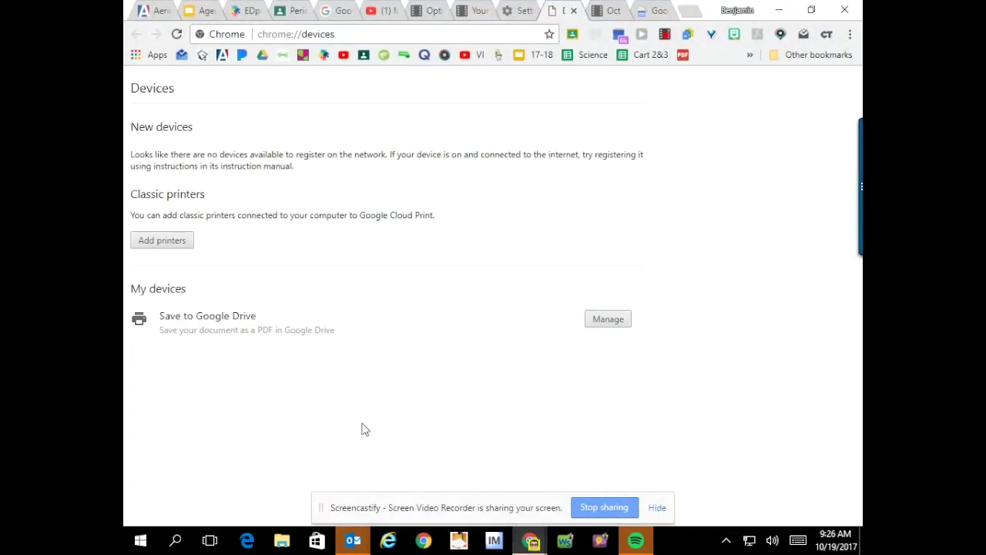
pyautogui.click(173, 243)
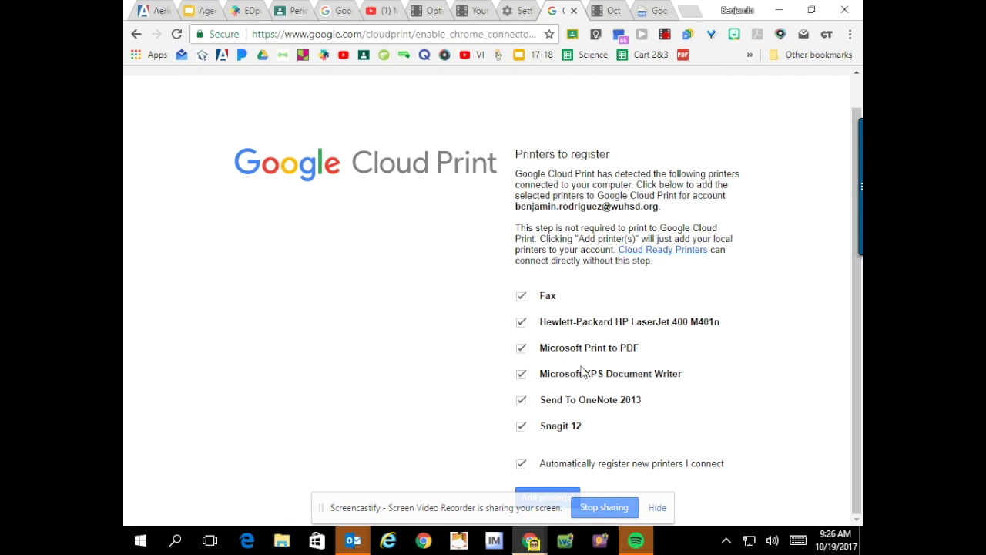
pyautogui.scroll(-1, 539, 354)
pyautogui.click(658, 507)
# Step: Register only the HP LaserJet 400 M401n, with automatic registration of new printers off
pyautogui.click(521, 297)
pyautogui.click(521, 348)
pyautogui.click(521, 374)
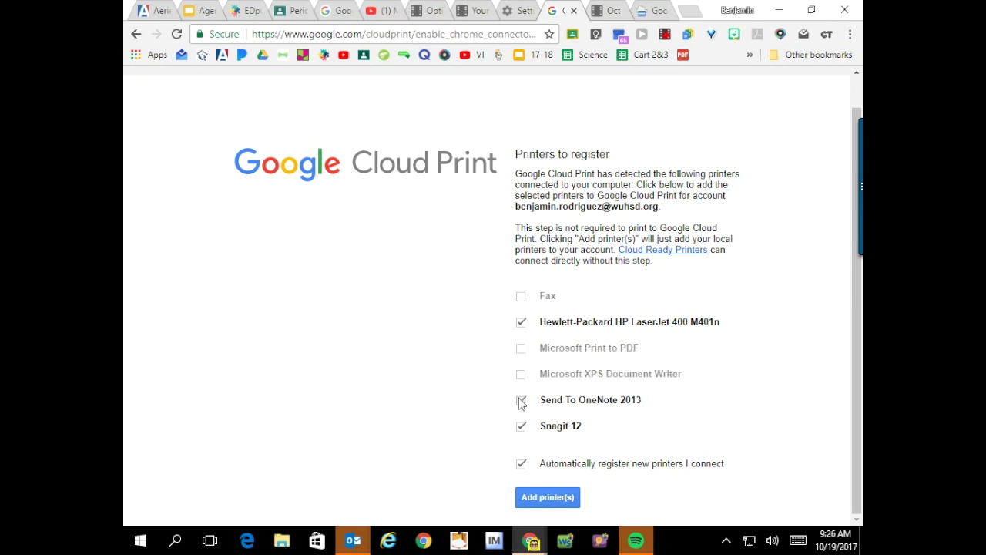
pyautogui.click(521, 401)
pyautogui.click(520, 427)
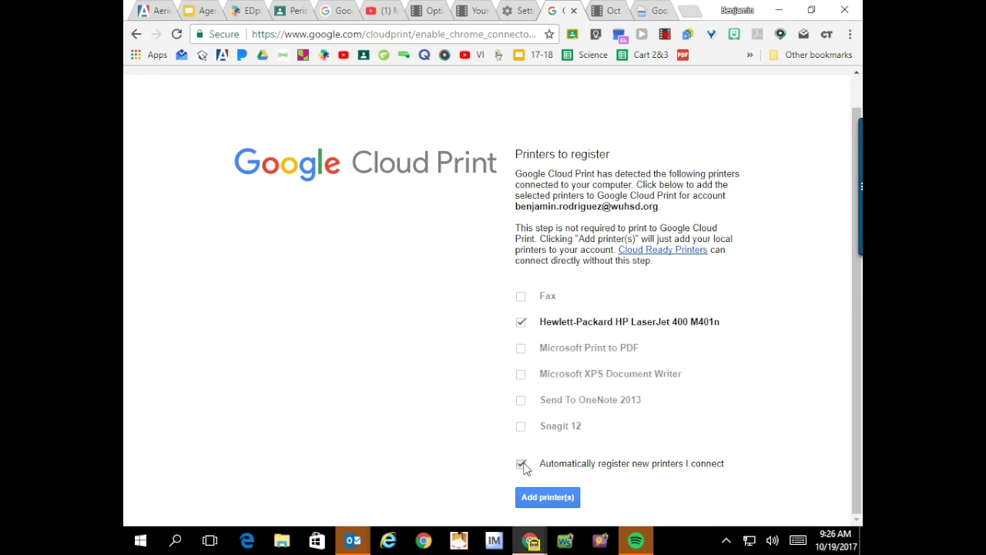
pyautogui.click(521, 465)
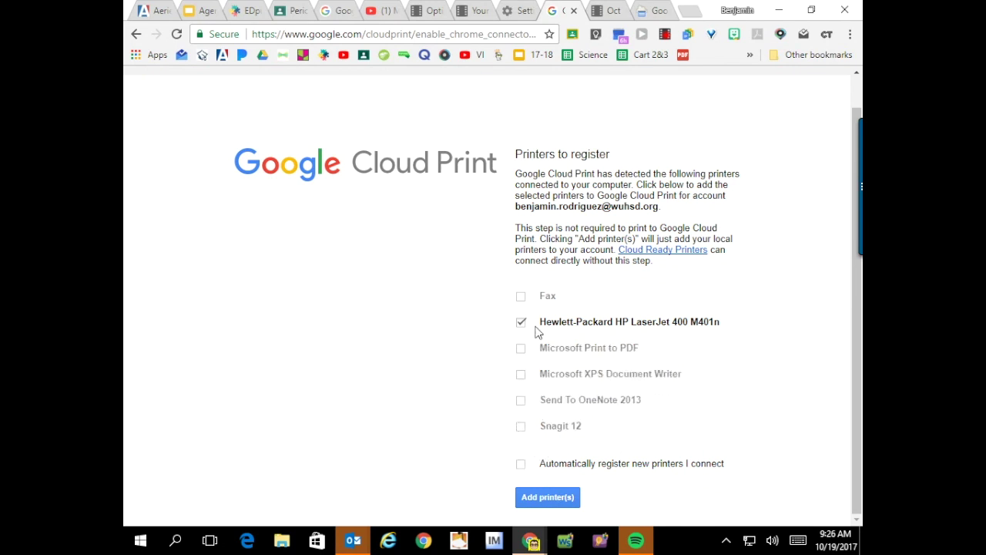
pyautogui.click(549, 493)
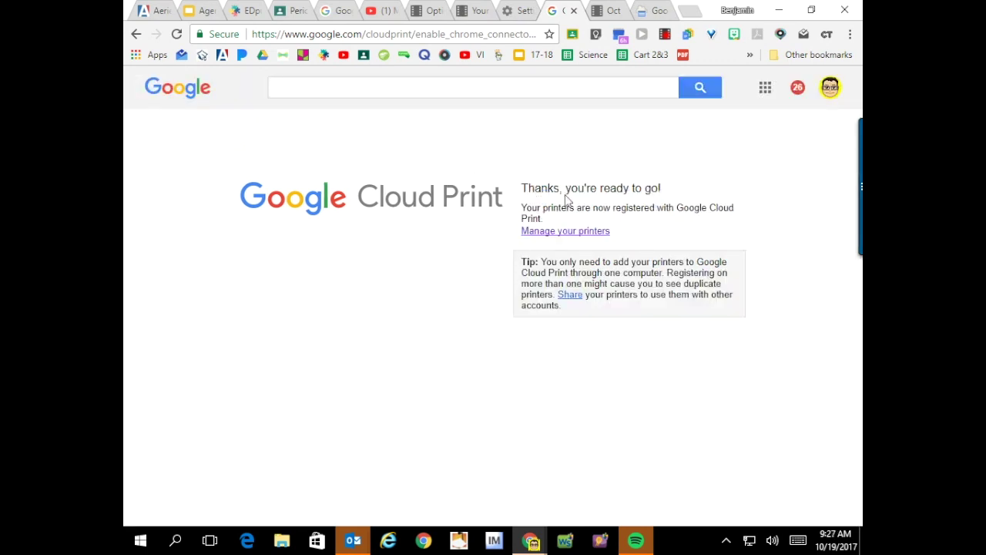
# Step: Share the HP LaserJet 400 M401n so anyone with the link can print
pyautogui.click(567, 234)
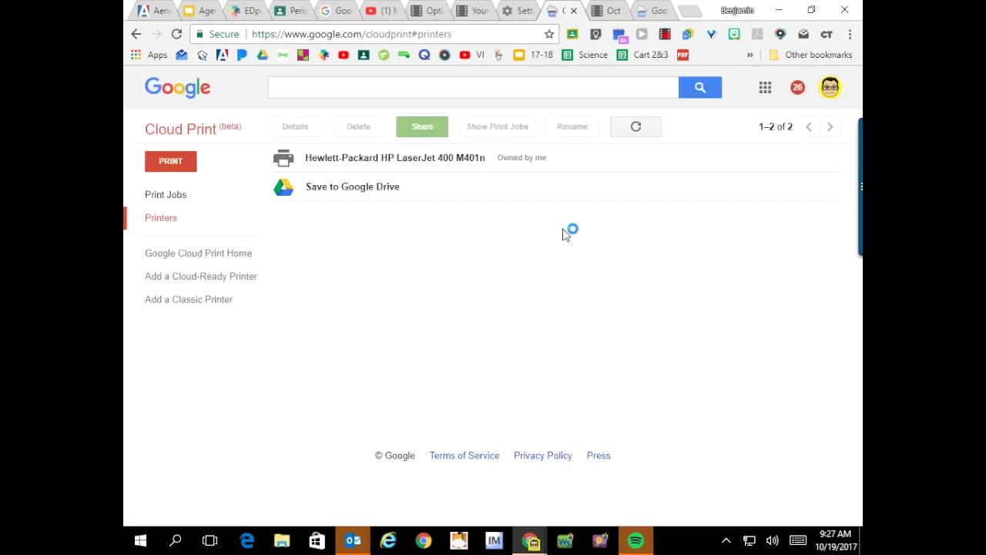
pyautogui.click(384, 164)
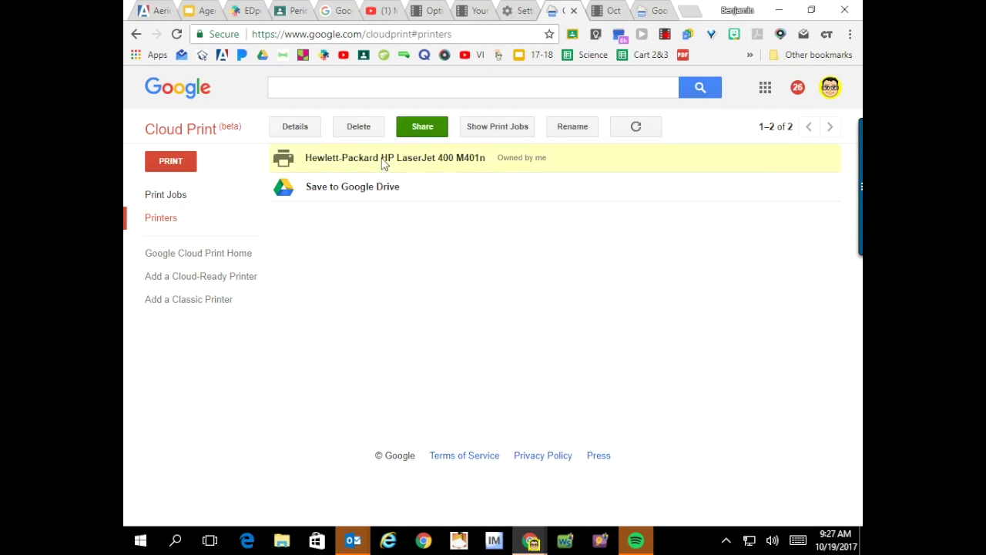
pyautogui.click(426, 128)
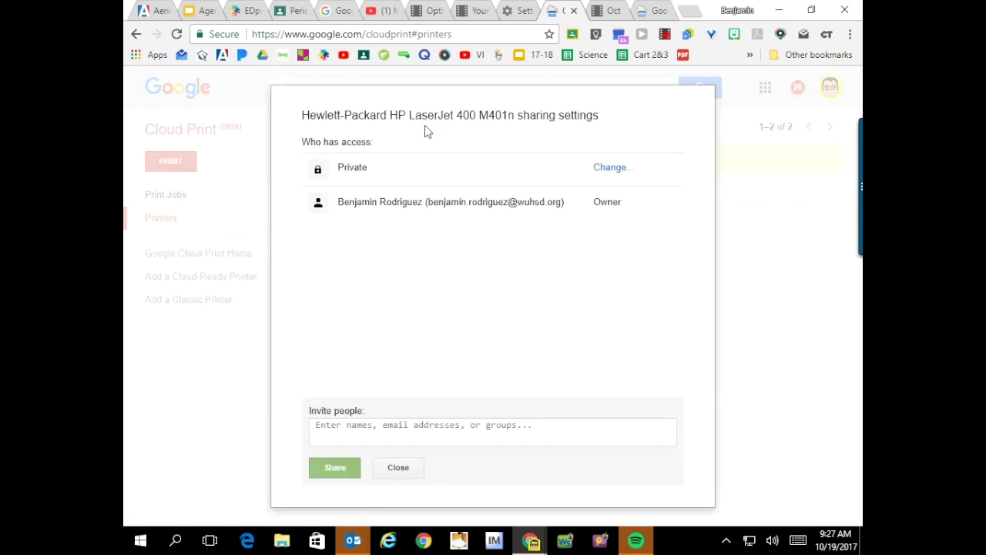
pyautogui.click(614, 169)
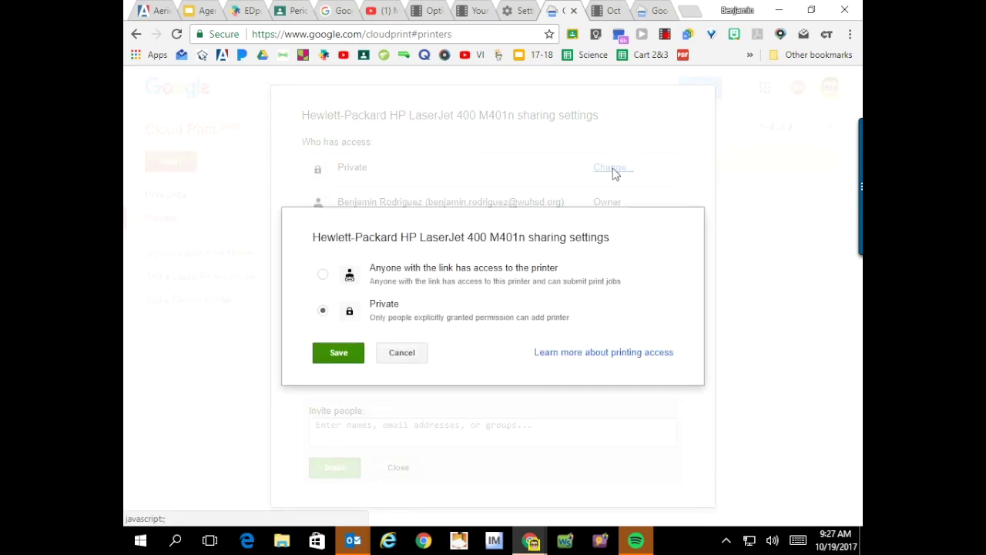
pyautogui.click(323, 275)
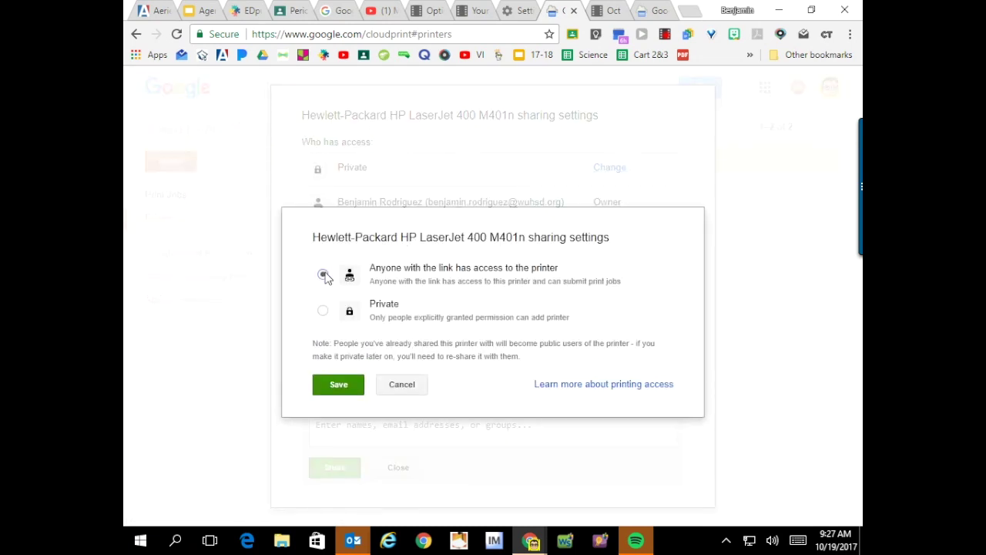
pyautogui.click(339, 385)
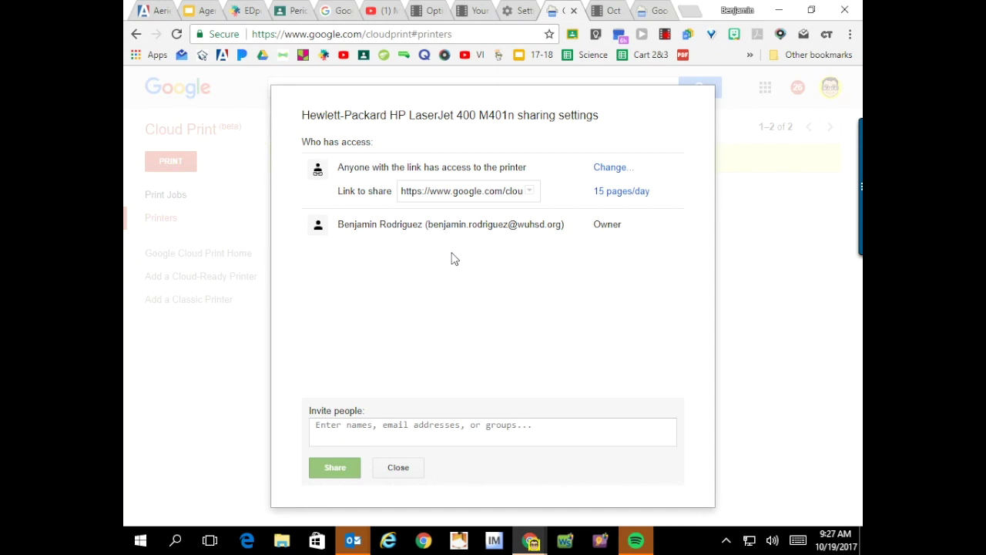
pyautogui.click(376, 438)
# Step: Select and copy the HP LaserJet's full Cloud Print share link
pyautogui.moveTo(311, 410); pyautogui.dragTo(376, 416)
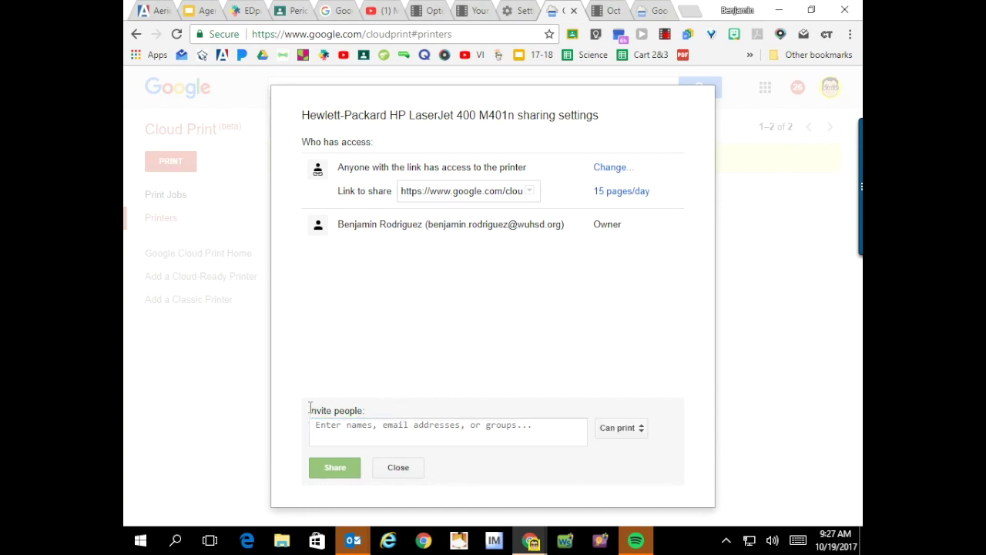
pyautogui.click(378, 431)
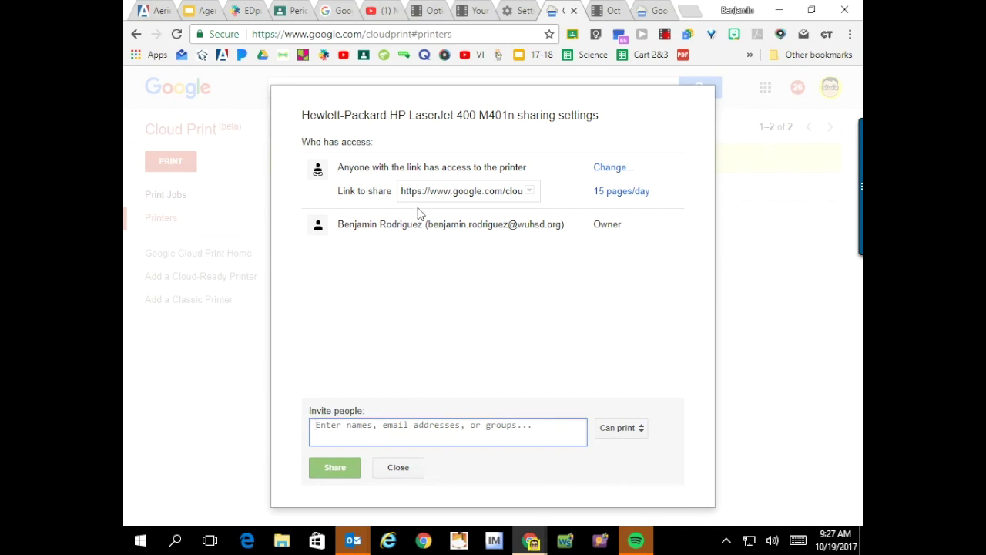
pyautogui.click(434, 193)
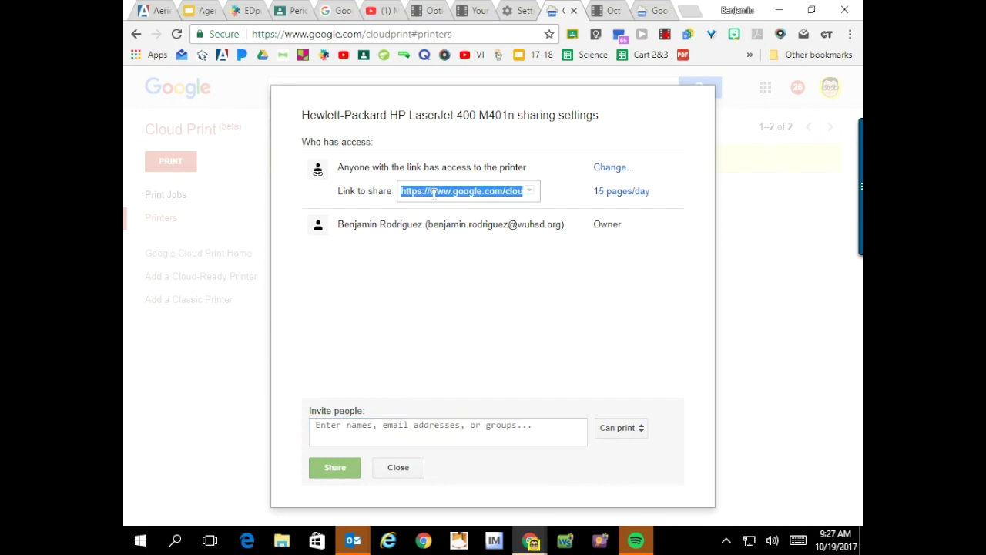
pyautogui.click(528, 191)
pyautogui.click(528, 191)
pyautogui.click(489, 198)
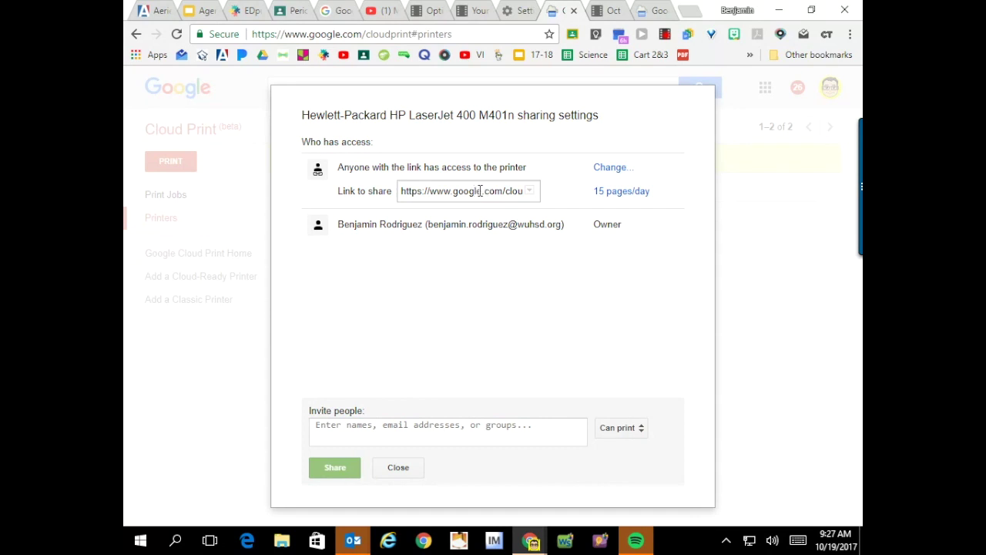
pyautogui.click(481, 191)
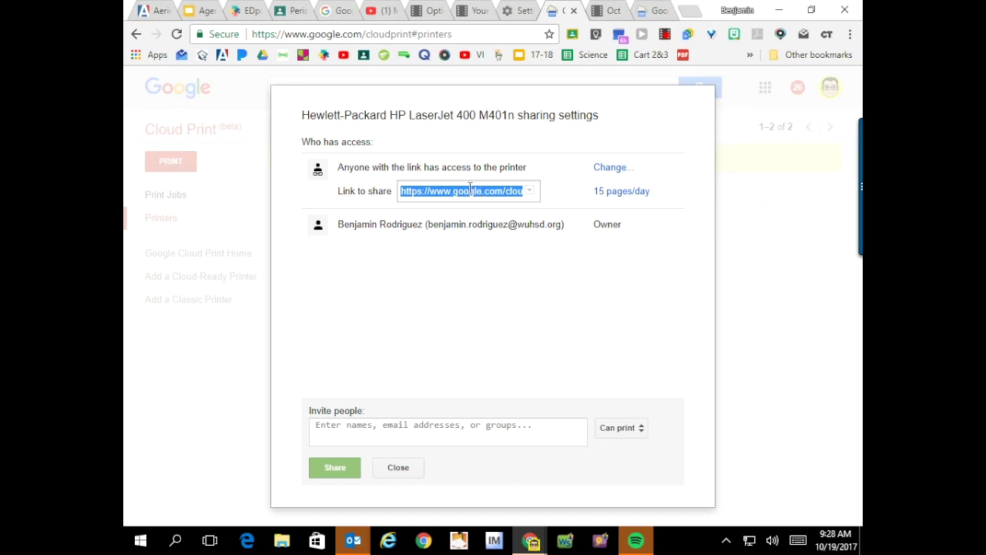
pyautogui.click(291, 11)
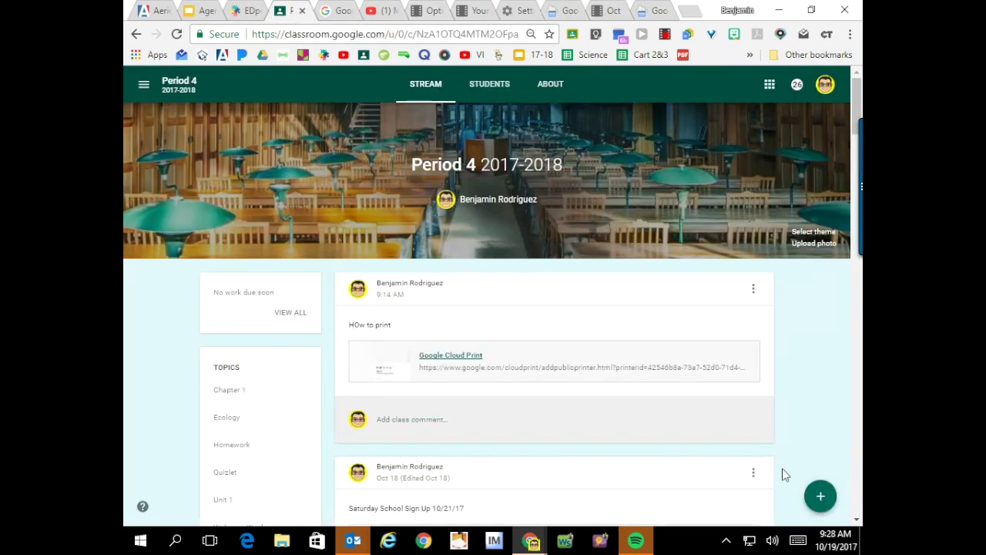
# Step: Start a new Period 4 announcement with the message 'Use This Link to Print'
pyautogui.click(821, 497)
pyautogui.click(753, 290)
pyautogui.click(790, 320)
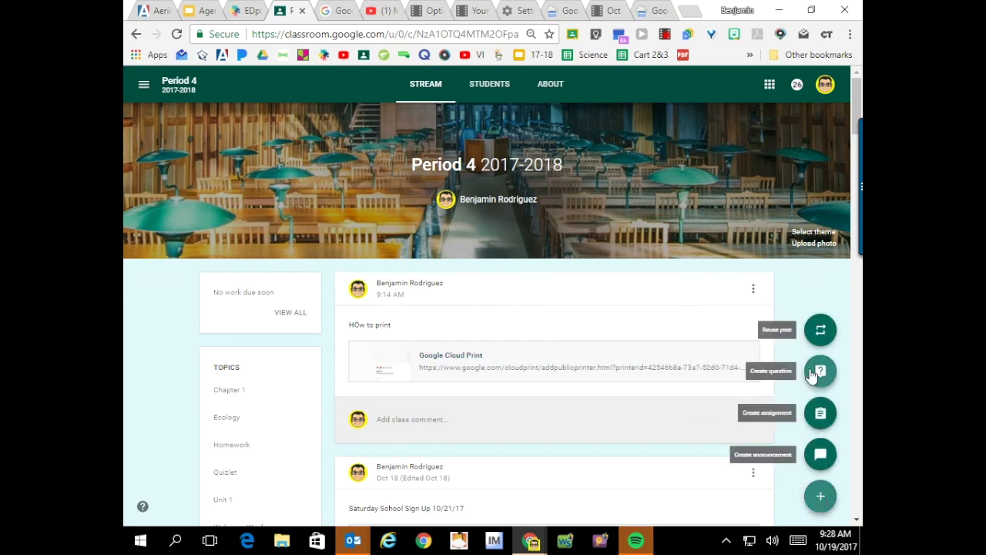
pyautogui.click(821, 454)
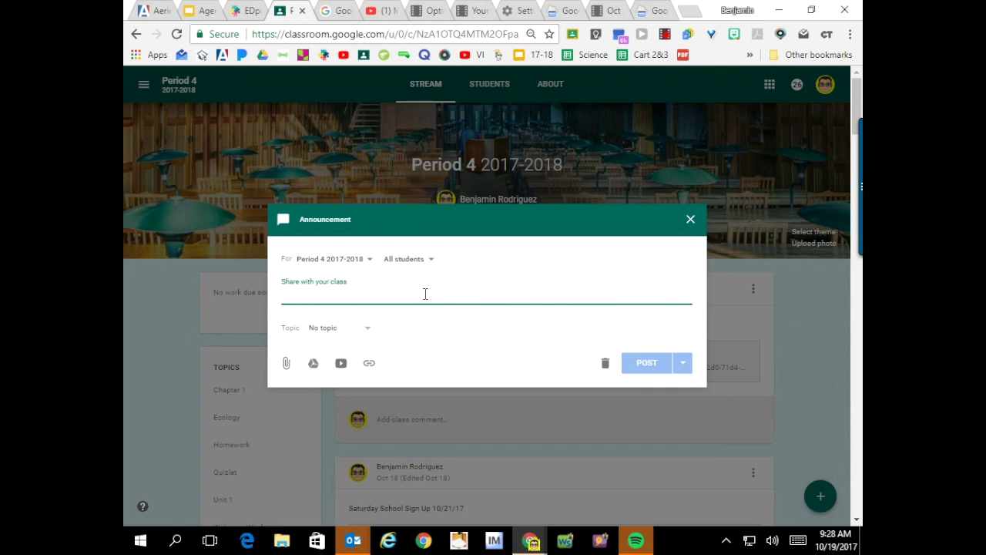
pyautogui.write('u')
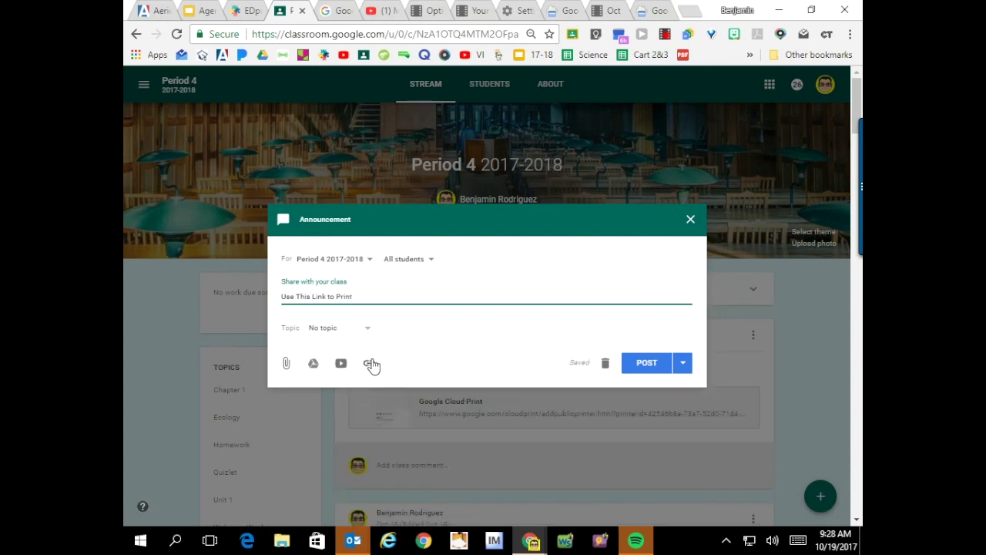
# Step: Attach the pasted Cloud Print printer link and post the announcement
pyautogui.click(369, 363)
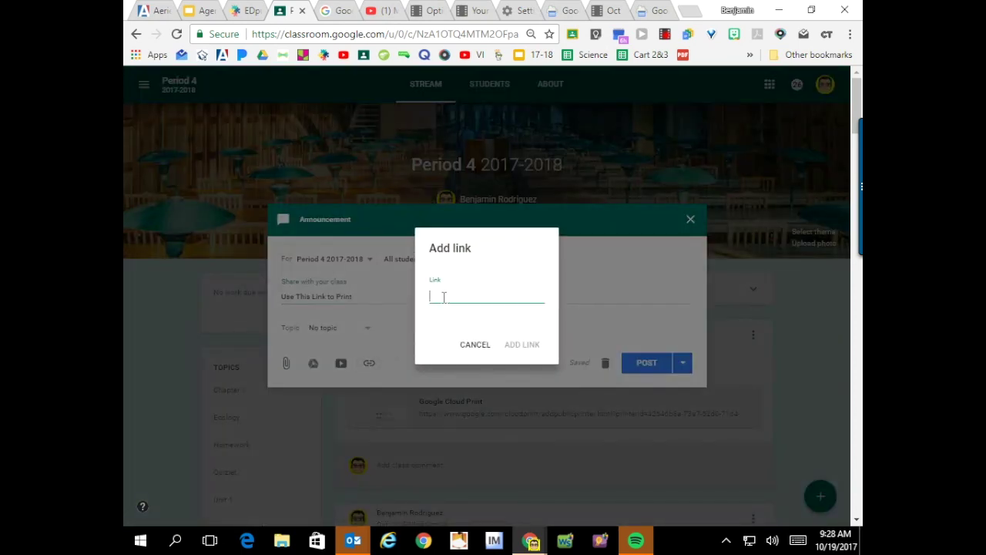
pyautogui.hotkey('ctrl', 'v')
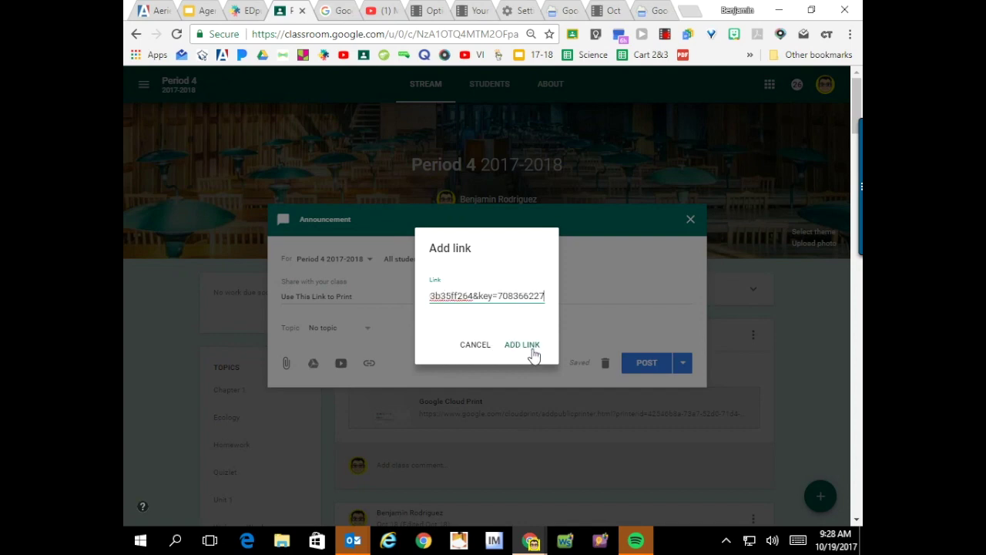
pyautogui.click(530, 345)
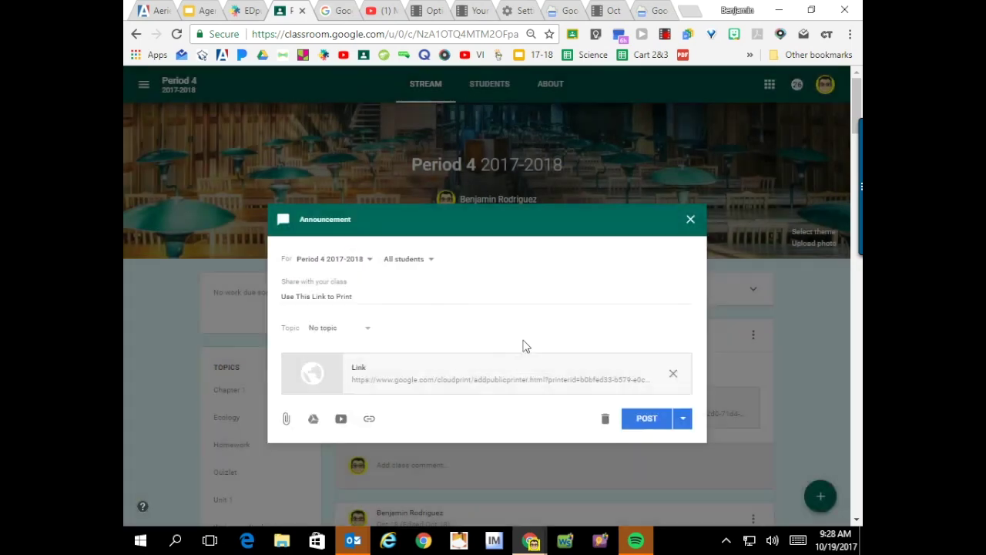
pyautogui.click(647, 419)
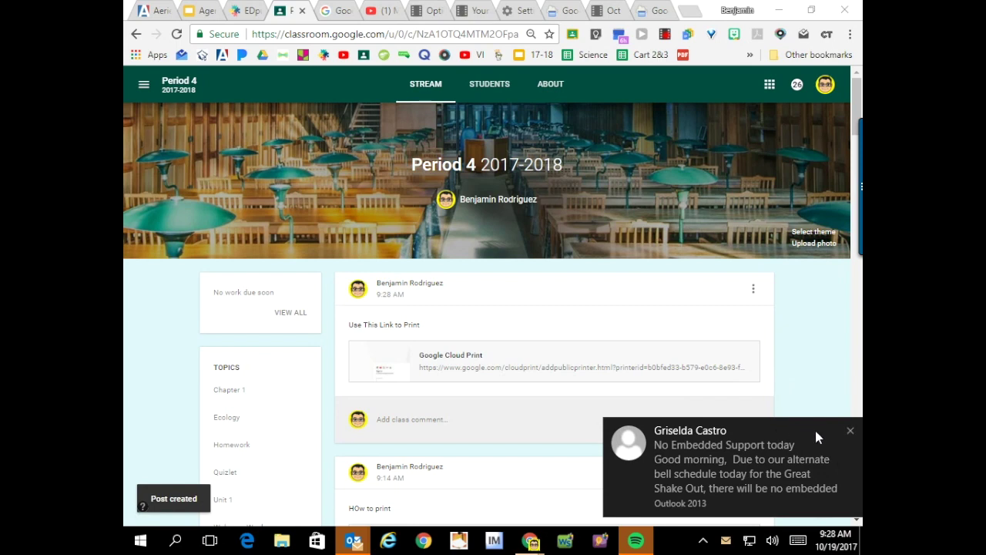
# Step: Dismiss the email notification and add the shared HP LaserJet 400 M401n printer
pyautogui.click(850, 432)
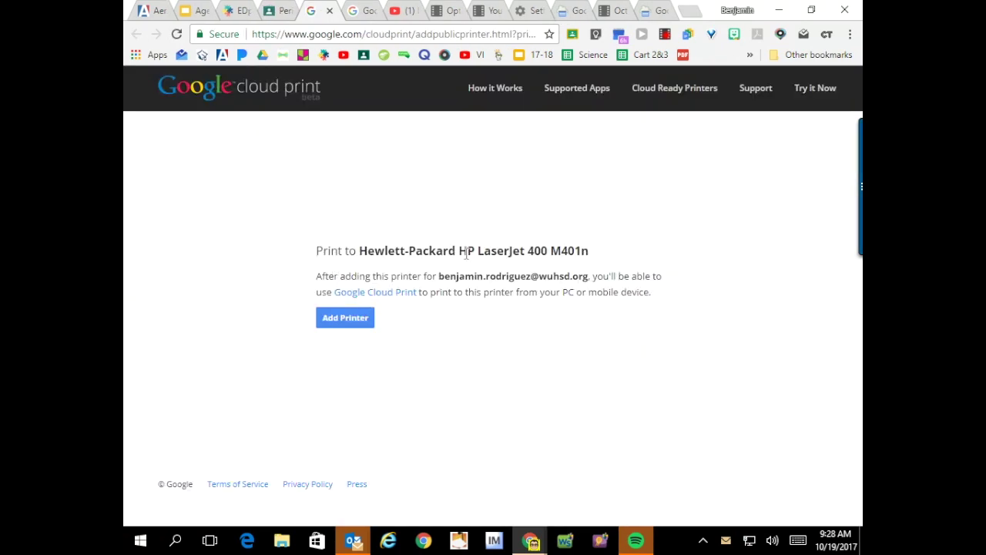
pyautogui.click(352, 321)
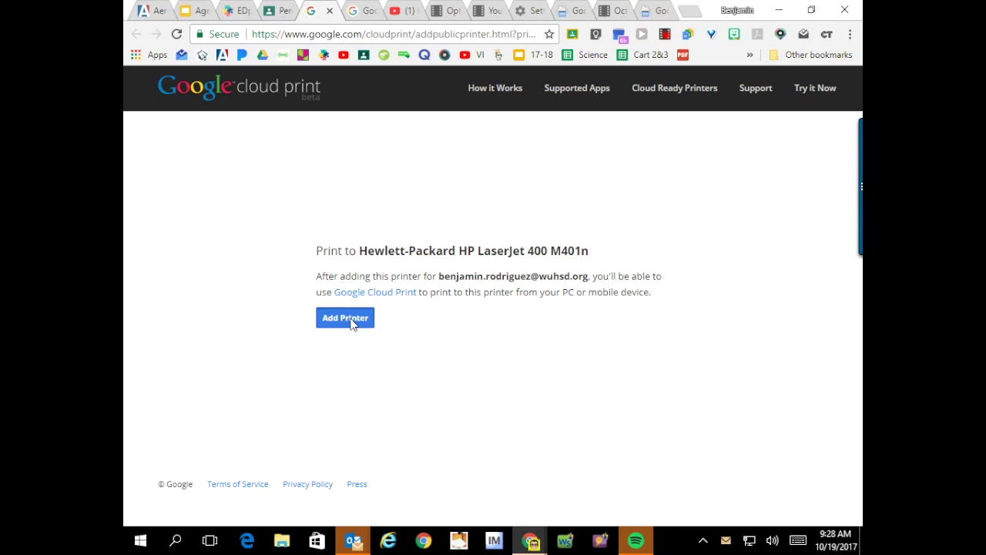